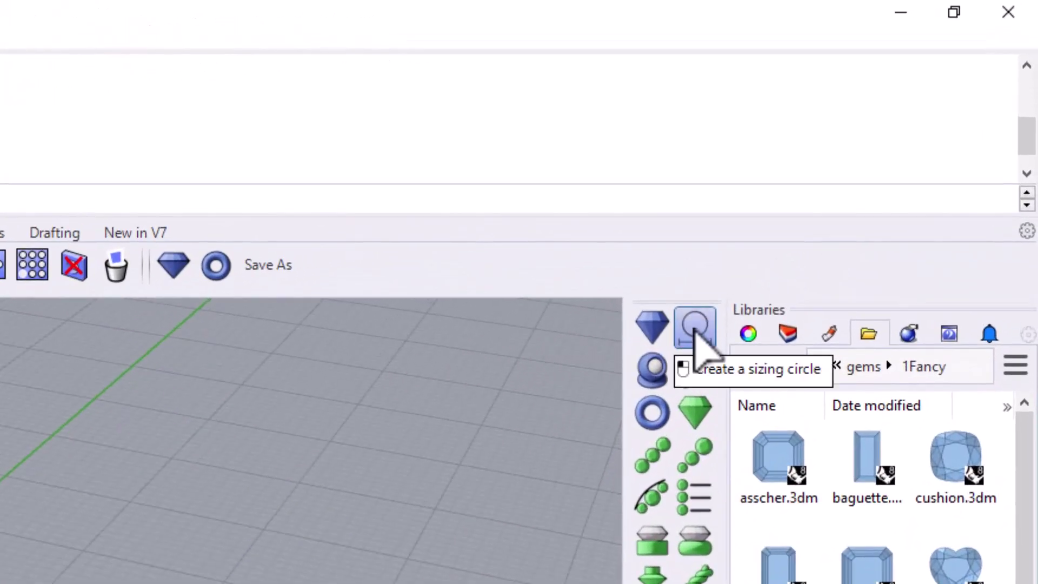
# Step: Start the ring sizing circle tool and bring the circle into the Front view
pyautogui.click(696, 328)
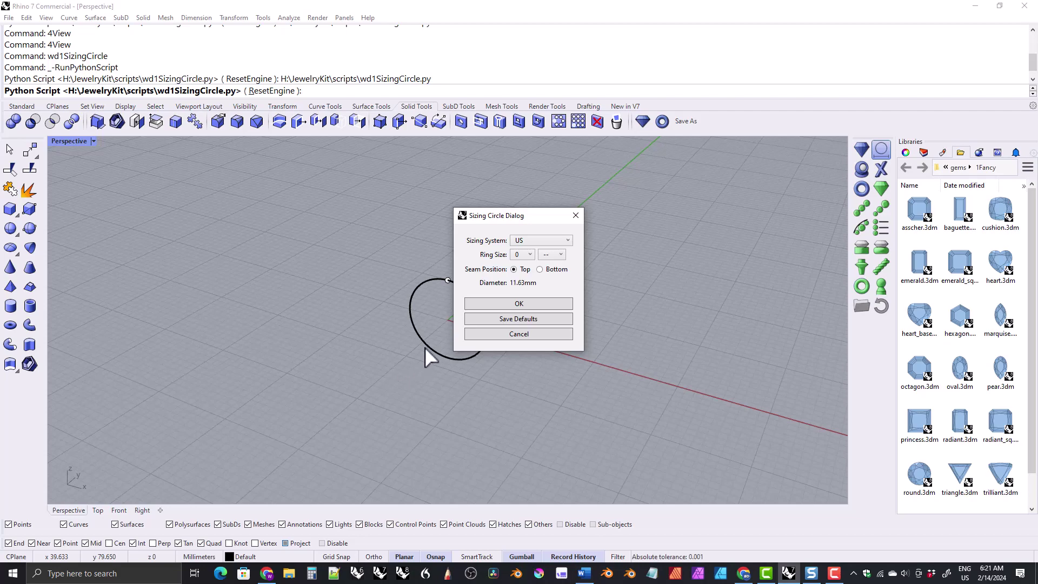
pyautogui.moveTo(423, 348)
pyautogui.mouseDown(button='right')
pyautogui.moveTo(290, 343)
pyautogui.moveTo(273, 331)
pyautogui.moveTo(259, 289)
pyautogui.mouseUp(button='right')
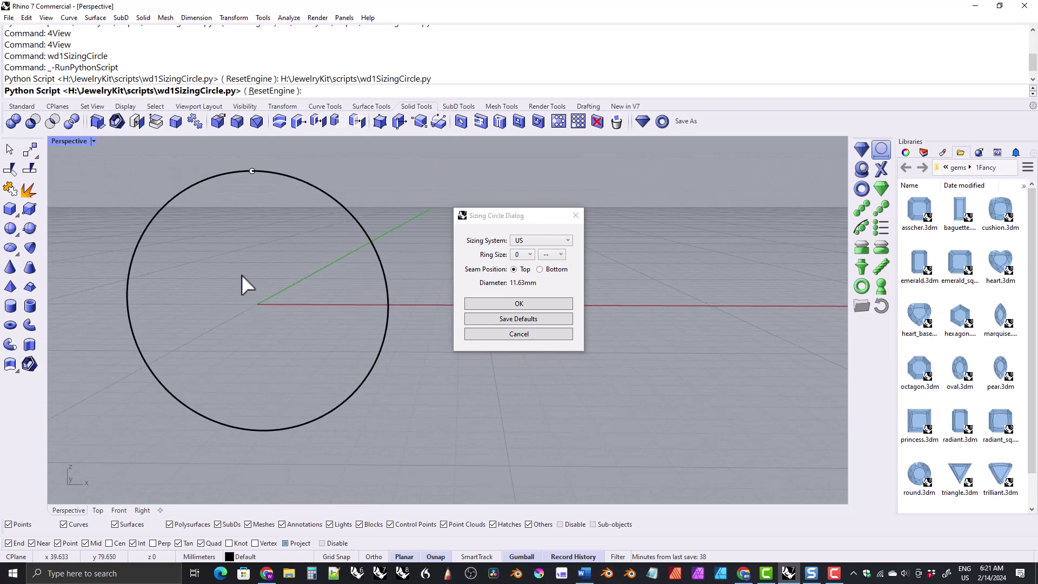
pyautogui.click(119, 510)
pyautogui.moveTo(398, 355)
pyautogui.mouseDown(button='right')
pyautogui.moveTo(285, 367)
pyautogui.moveTo(262, 331)
pyautogui.moveTo(266, 340)
pyautogui.mouseUp(button='right')
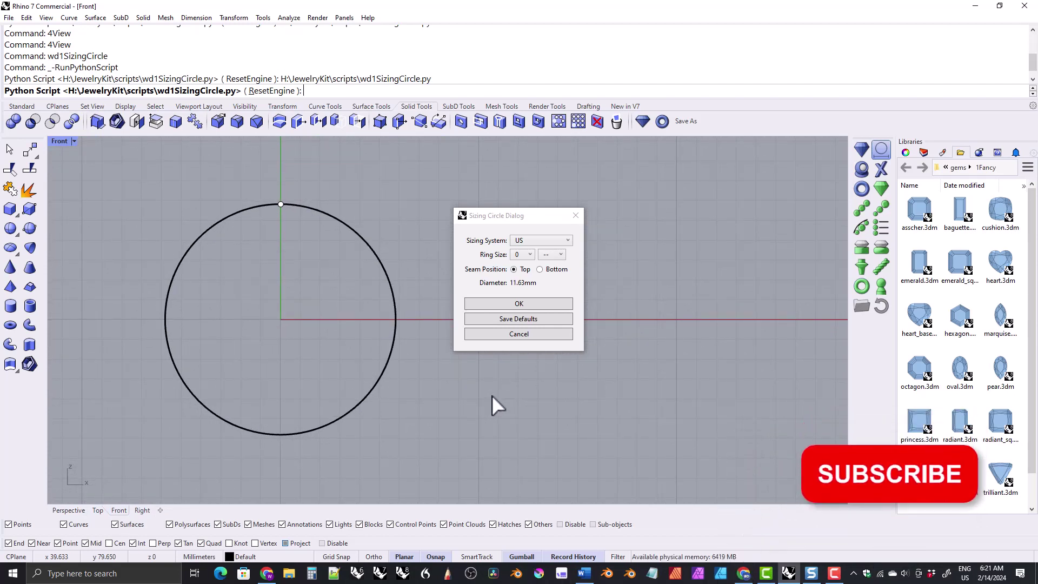
# Step: Set the ring size to US 7 1/2, a 17.73 mm diameter
pyautogui.click(530, 254)
pyautogui.click(520, 336)
pyautogui.moveTo(353, 265)
pyautogui.mouseDown(button='right')
pyautogui.moveTo(363, 286)
pyautogui.moveTo(309, 298)
pyautogui.mouseUp(button='right')
pyautogui.click(561, 255)
pyautogui.click(551, 312)
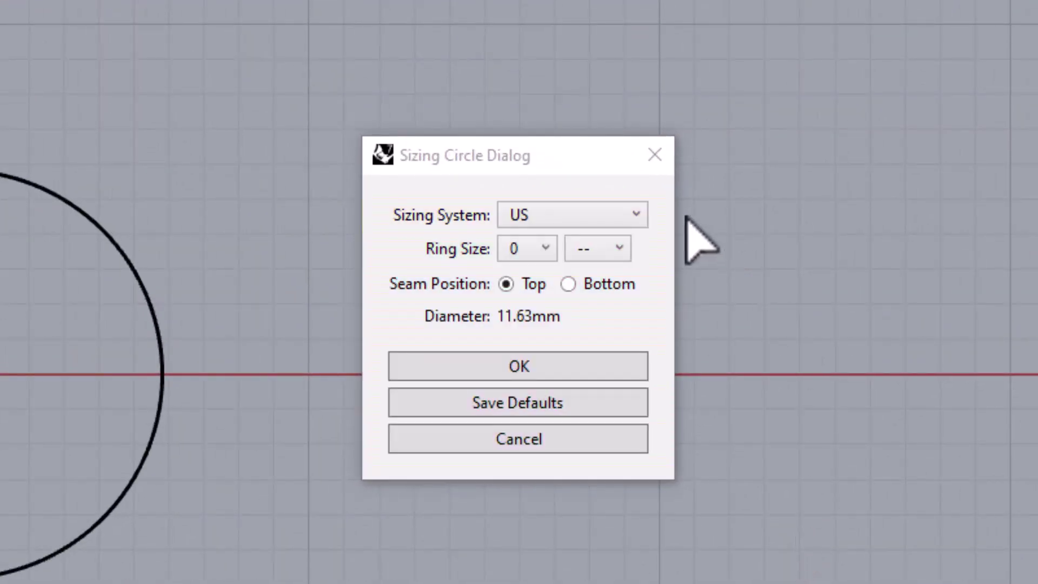
pyautogui.click(640, 215)
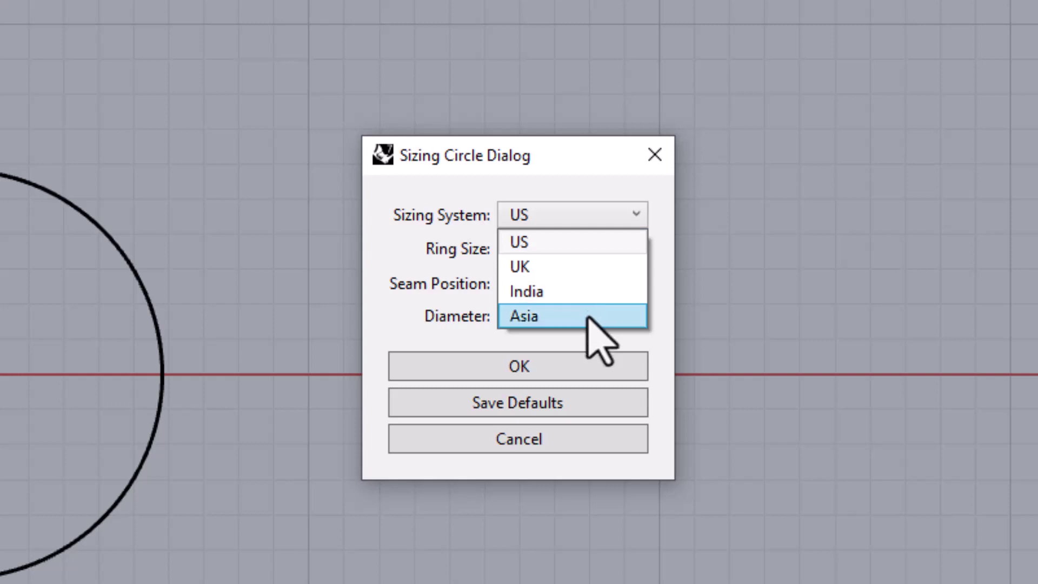
pyautogui.click(708, 367)
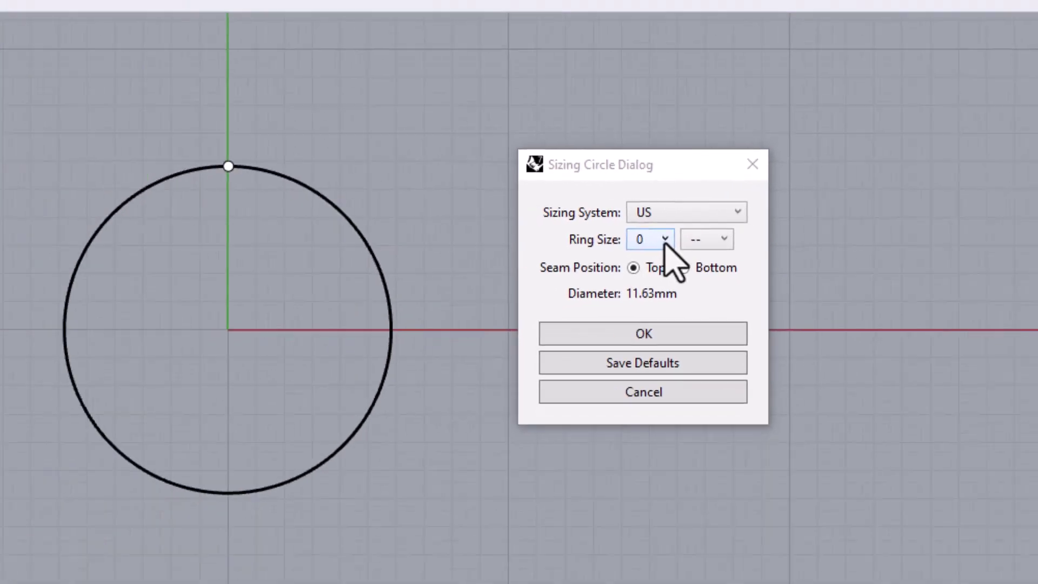
# Step: Choose ring size 7, try the 1/2 fraction, then reset it to '--' for 17.32 mm
pyautogui.click(543, 249)
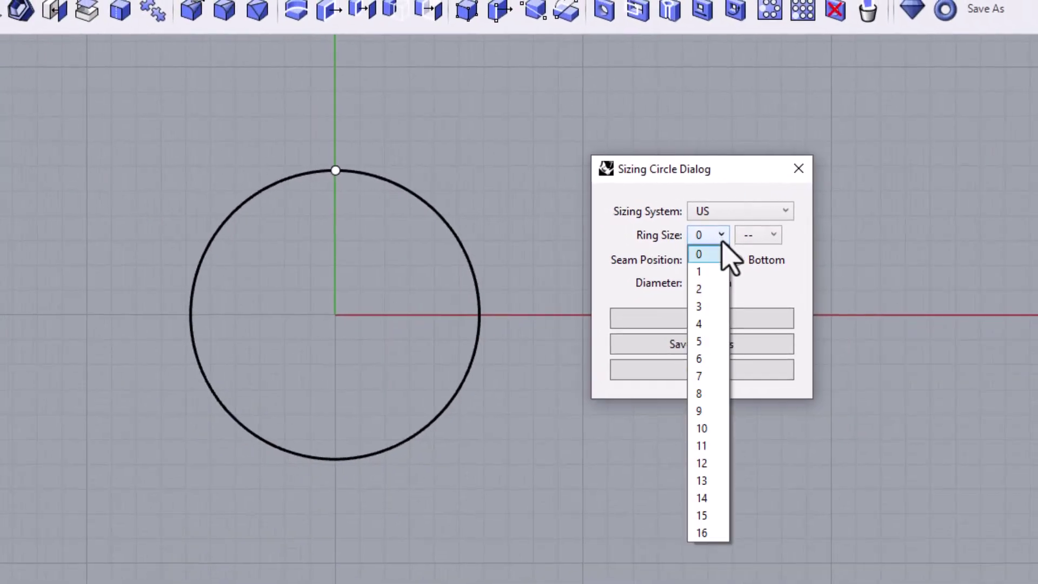
pyautogui.click(719, 375)
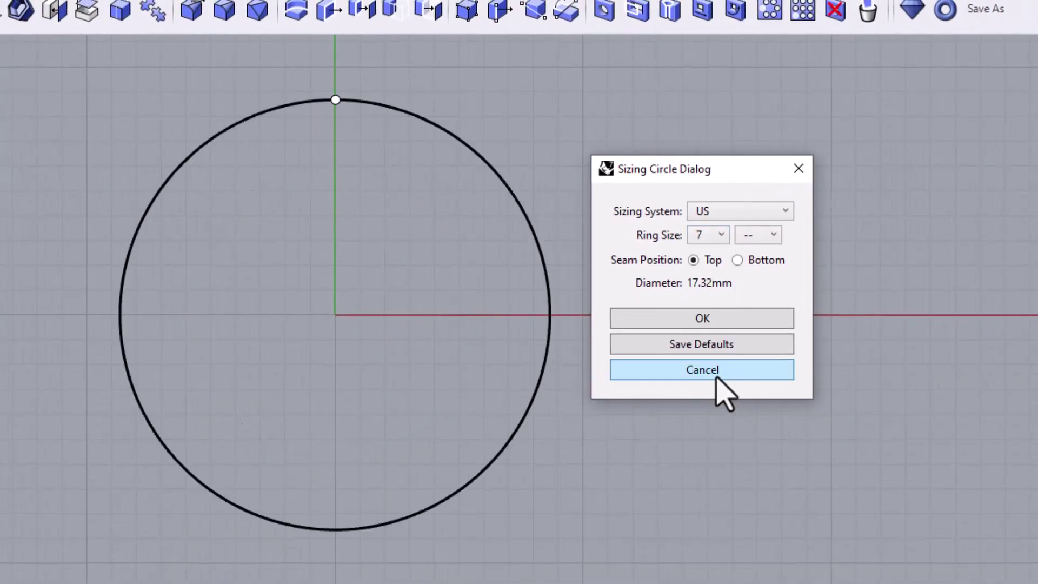
pyautogui.click(772, 236)
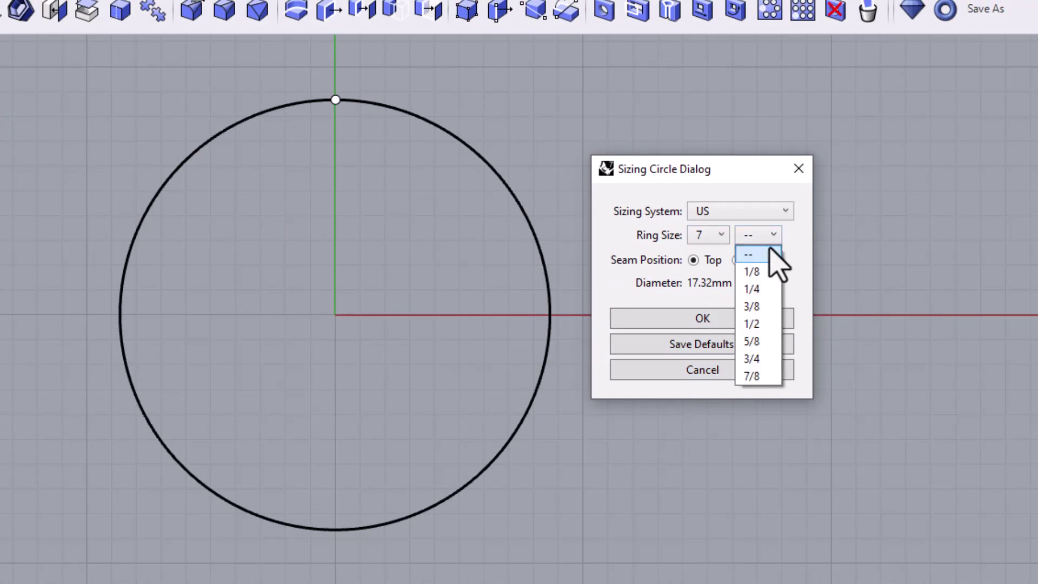
pyautogui.click(767, 323)
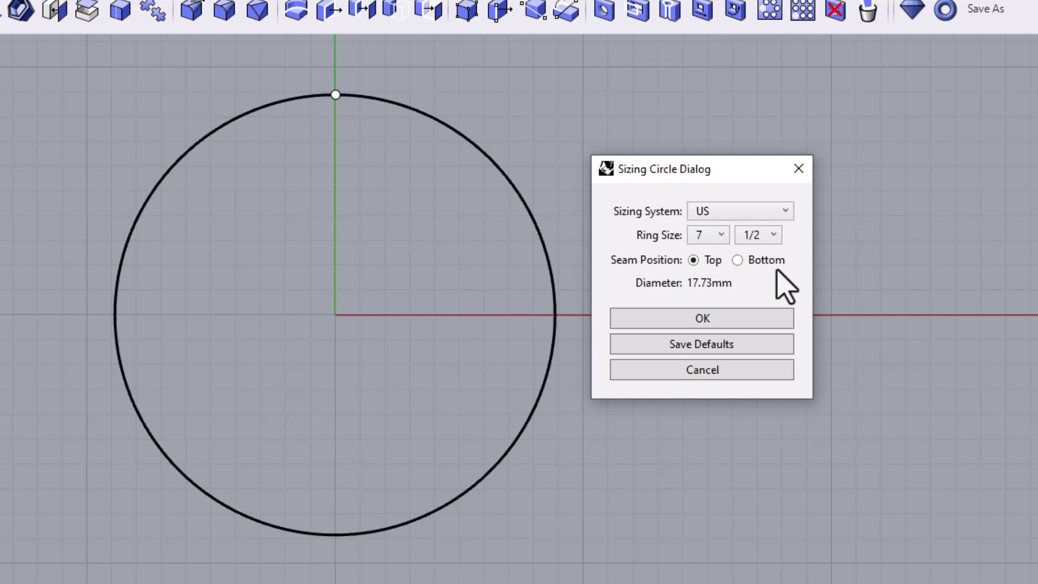
pyautogui.click(775, 236)
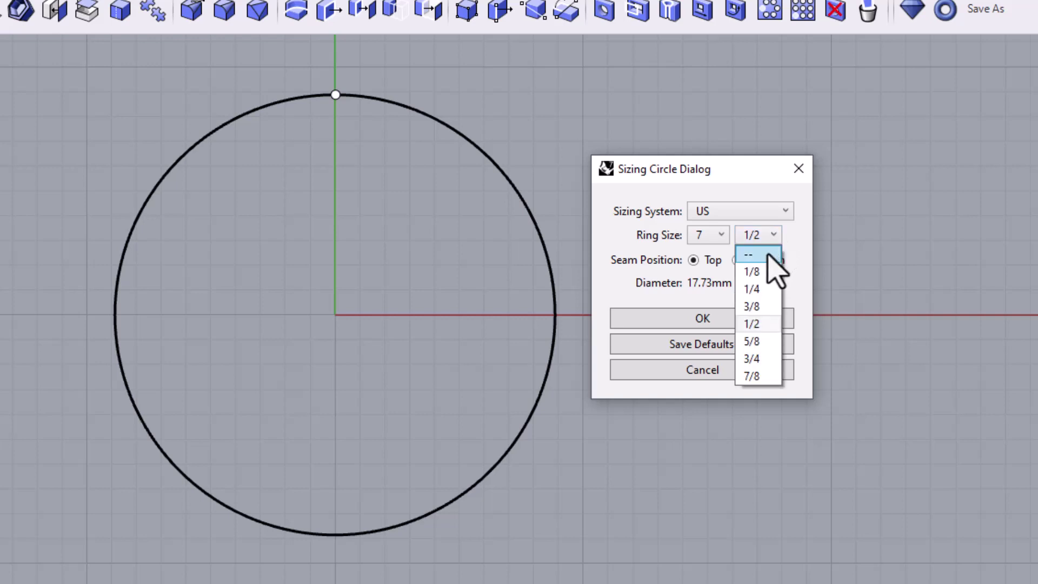
pyautogui.click(767, 253)
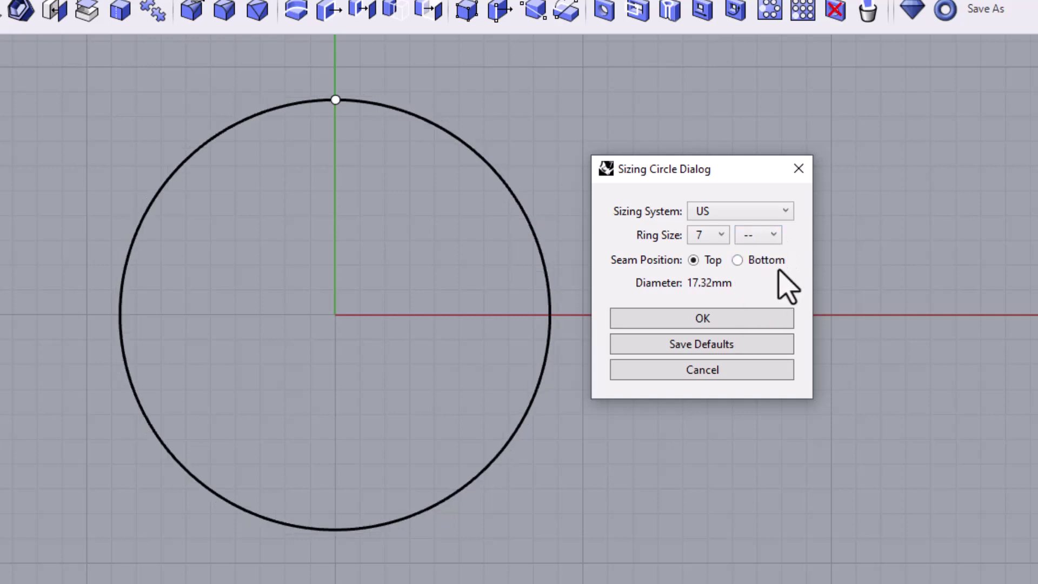
# Step: Switch the sizing system to UK and choose ring size K
pyautogui.click(784, 213)
pyautogui.click(717, 248)
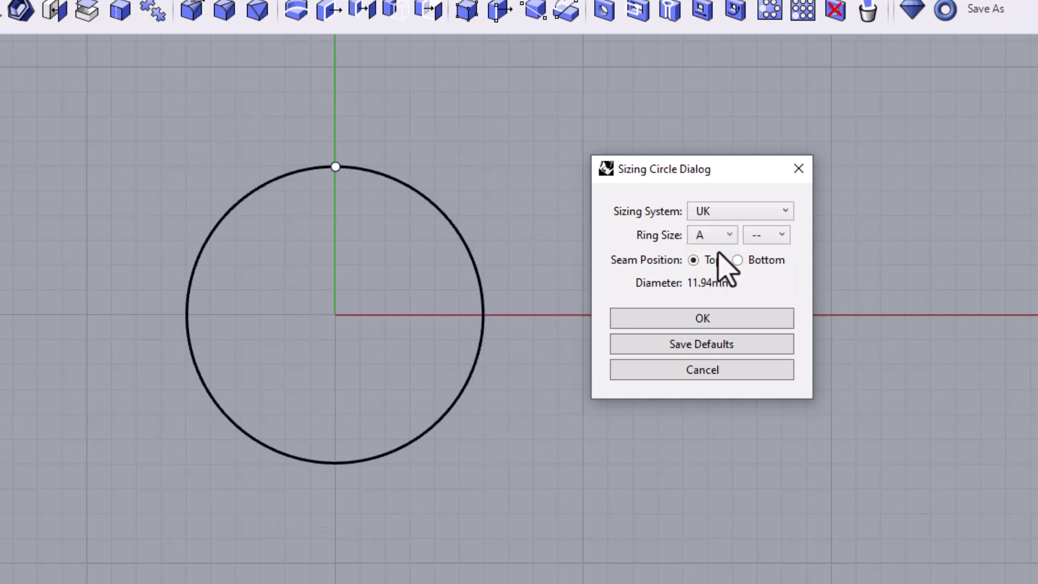
pyautogui.click(728, 240)
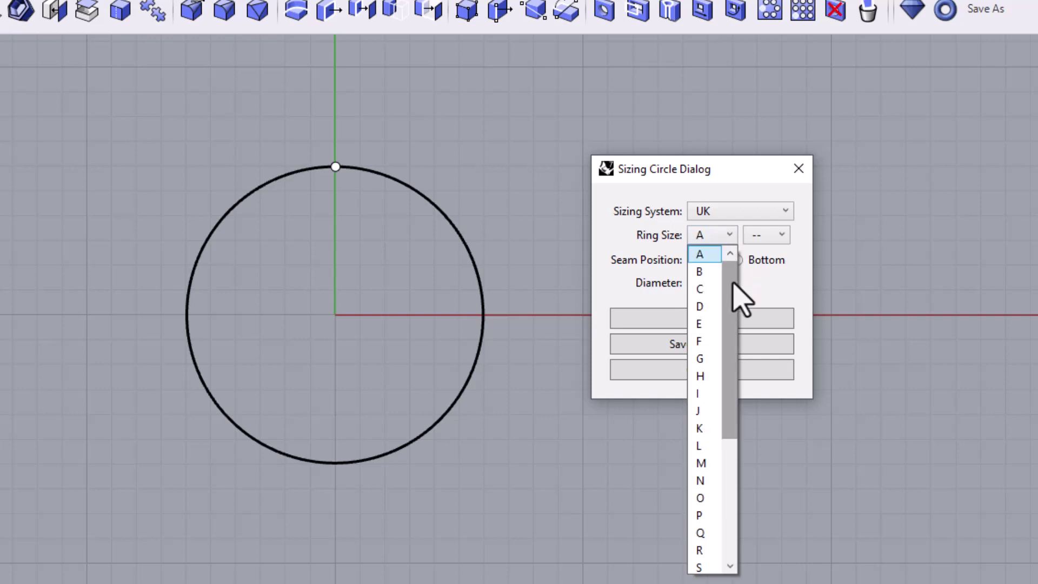
pyautogui.moveTo(731, 254); pyautogui.dragTo(727, 356)
pyautogui.click(703, 359)
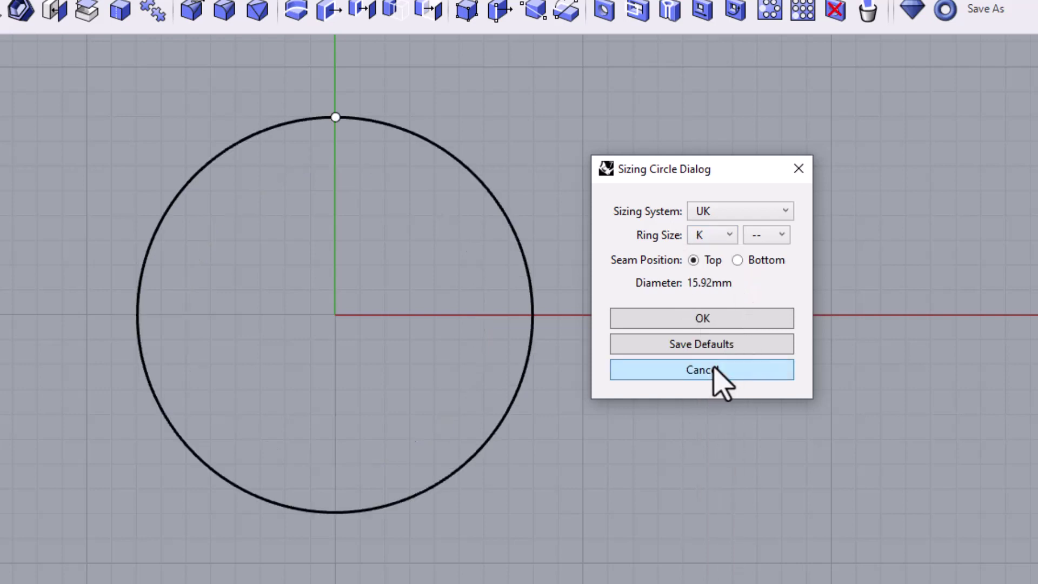
# Step: Try UK size K 1/2, then return to plain K at 15.92 mm
pyautogui.click(779, 236)
pyautogui.click(768, 272)
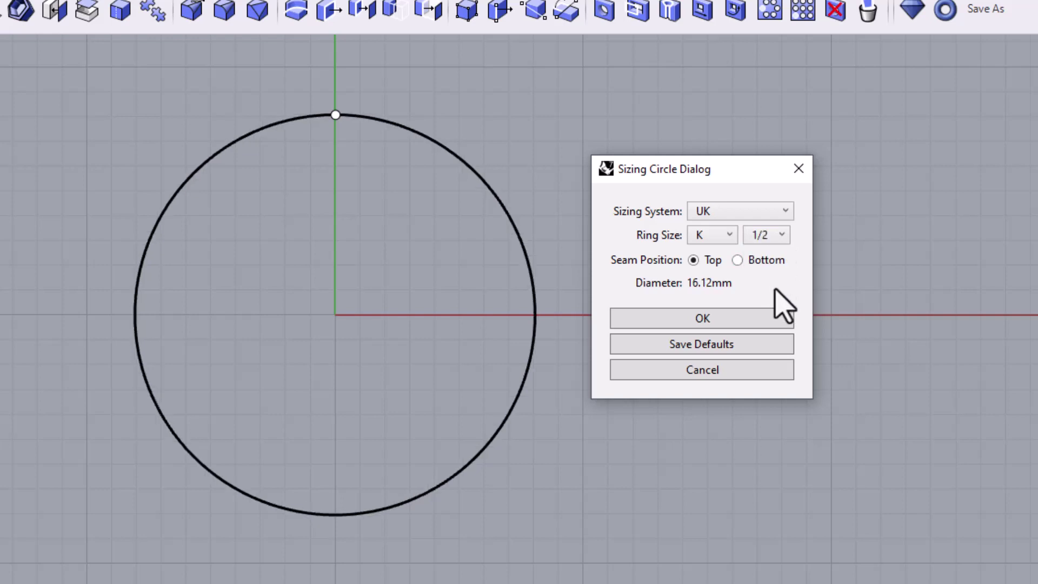
pyautogui.click(783, 237)
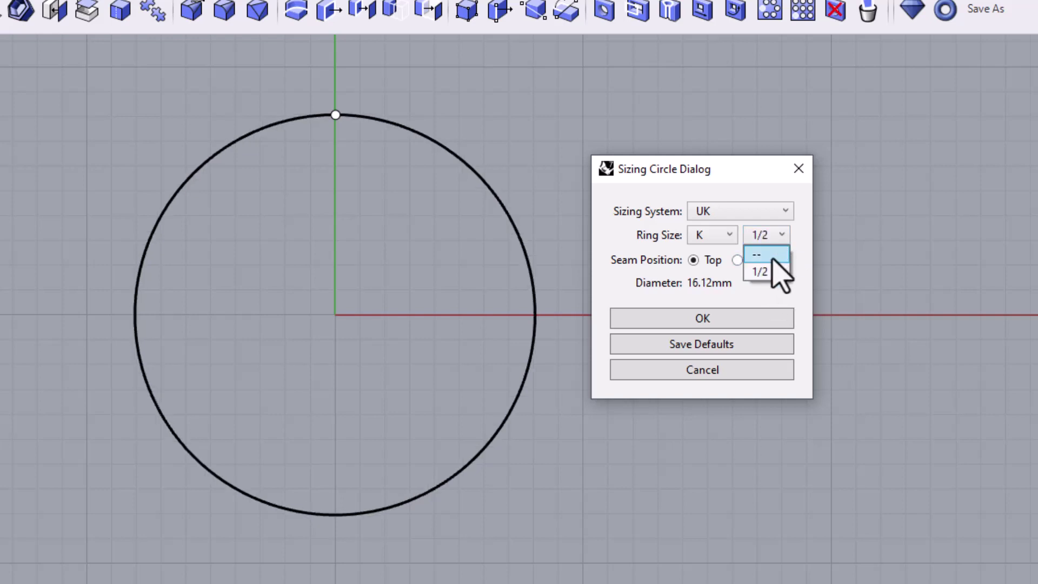
pyautogui.click(773, 254)
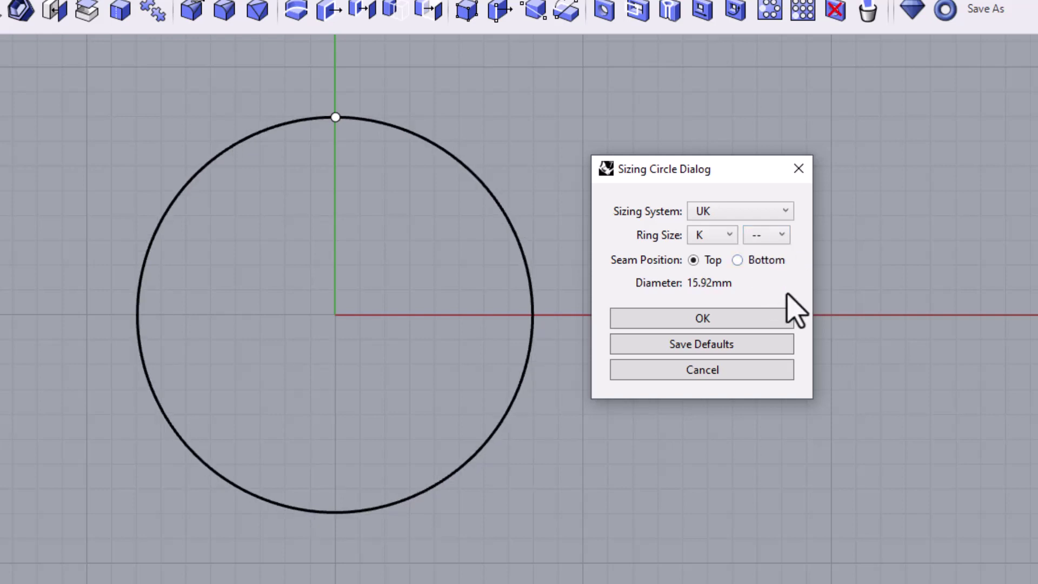
pyautogui.click(782, 218)
# Step: Switch the sizing system to India at ring size 13
pyautogui.click(751, 265)
pyautogui.click(724, 241)
pyautogui.scroll(-1, 726, 318)
pyautogui.scroll(-2, 733, 343)
pyautogui.scroll(1, 711, 375)
pyautogui.click(702, 375)
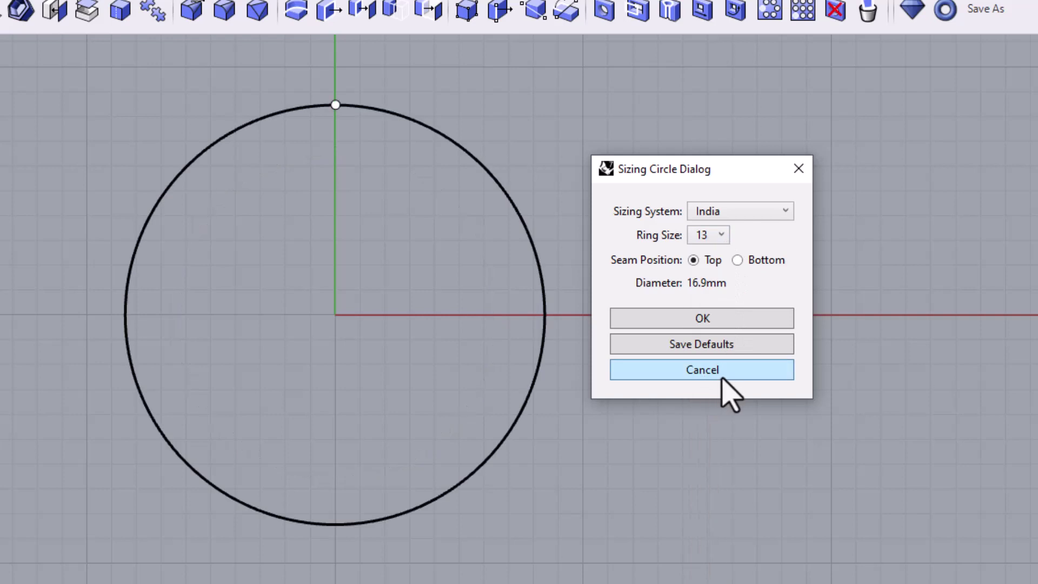
# Step: Switch to the Asia system at ring size 10 (16.1 mm) with the seam on top
pyautogui.click(781, 214)
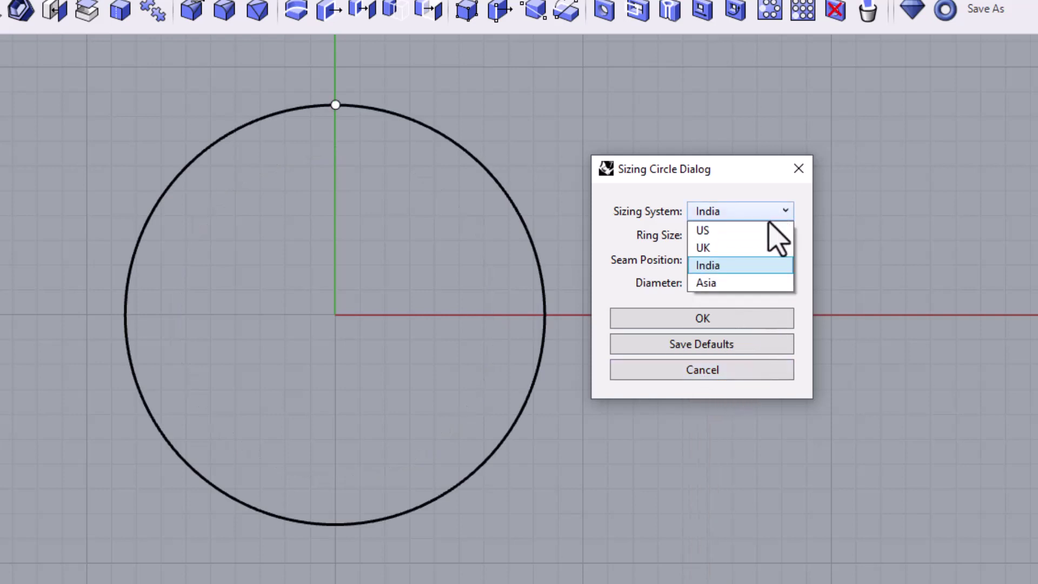
pyautogui.click(730, 283)
pyautogui.click(723, 242)
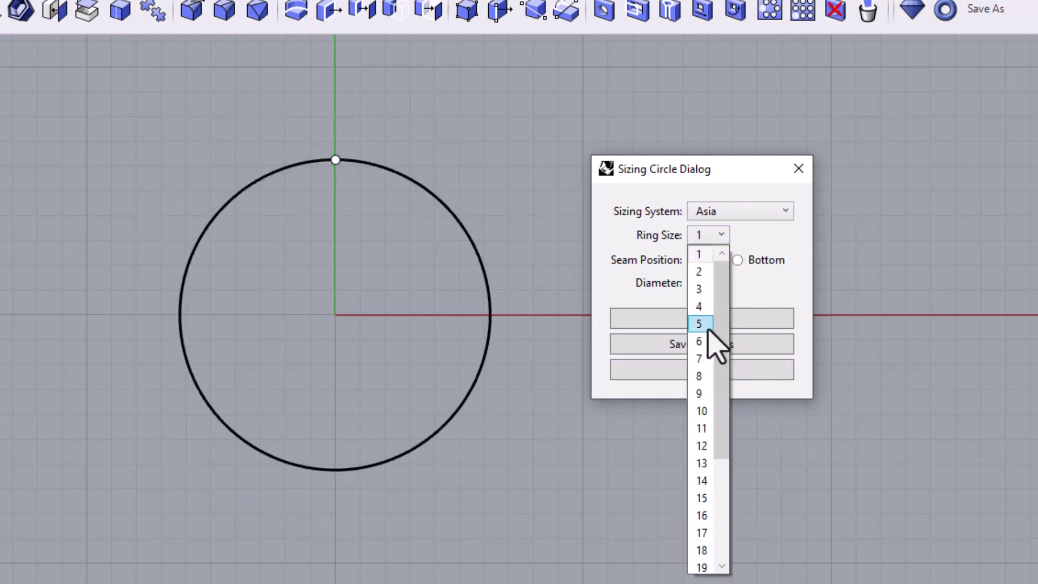
pyautogui.click(702, 412)
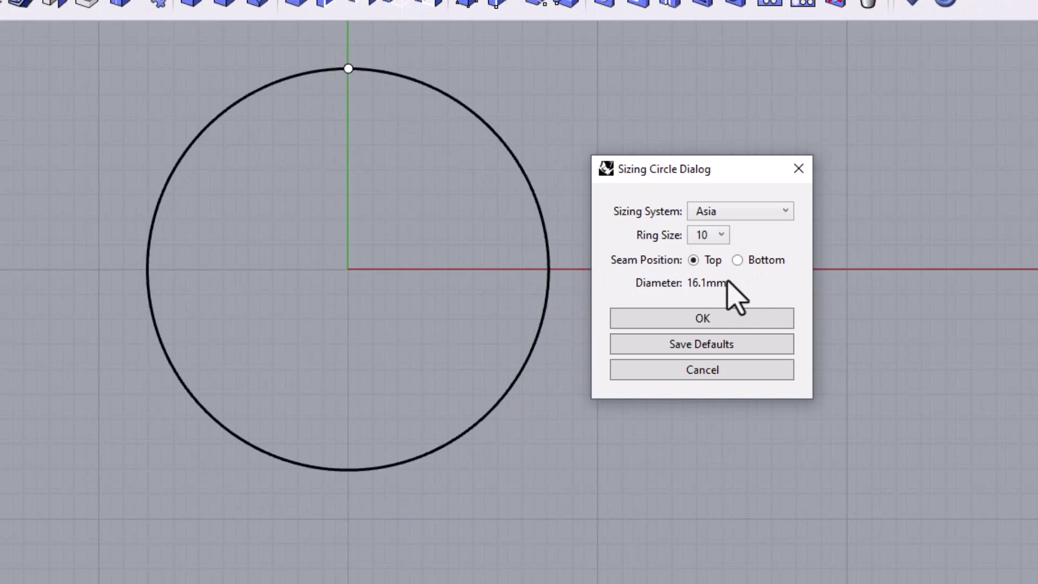
pyautogui.click(737, 260)
pyautogui.click(694, 260)
pyautogui.click(653, 323)
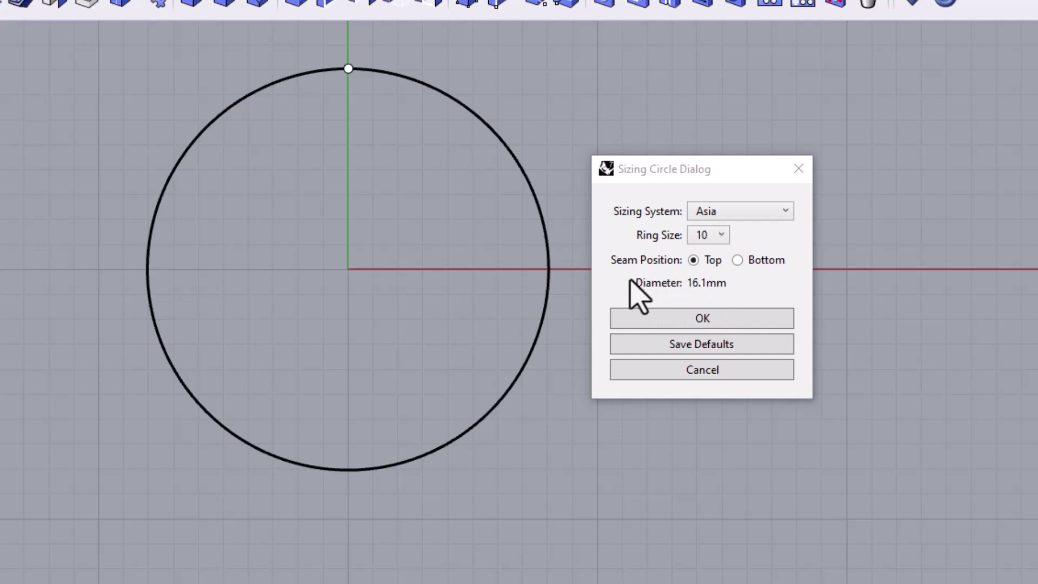
# Step: Pick ring size 14, then switch to the US system at ring size 6 (16.51 mm)
pyautogui.click(718, 235)
pyautogui.click(701, 323)
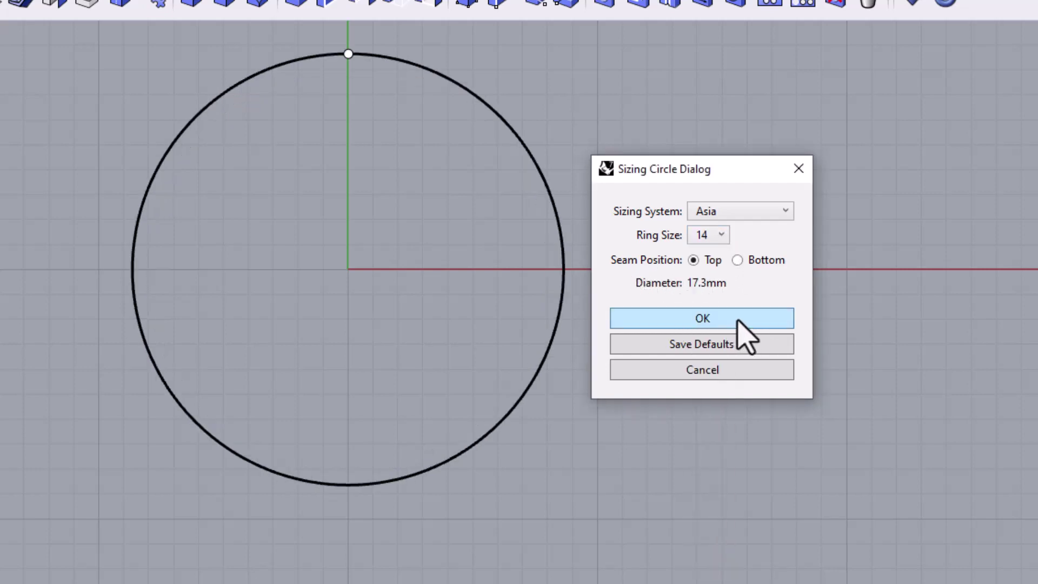
pyautogui.click(721, 212)
pyautogui.click(703, 229)
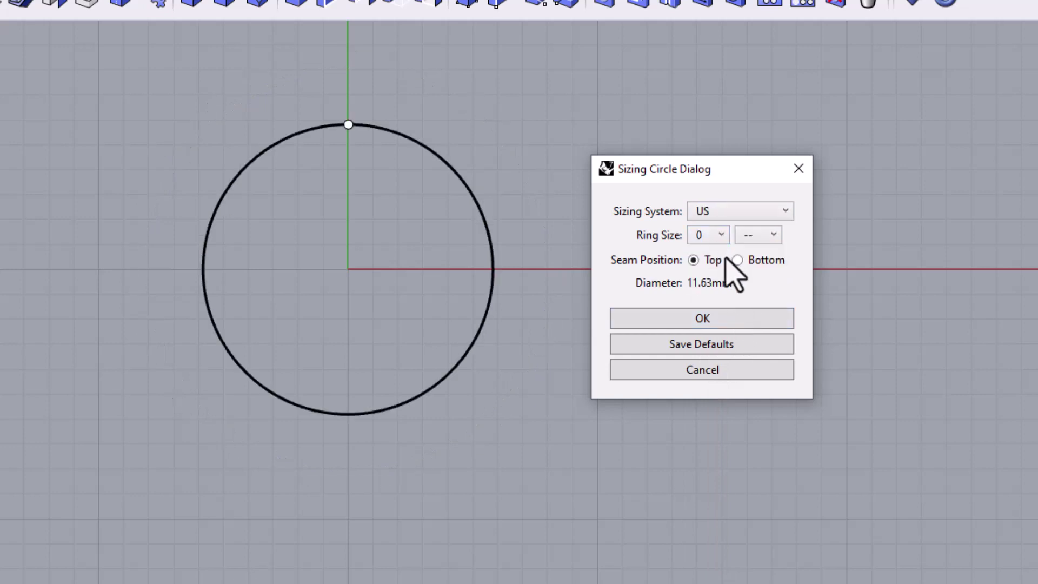
pyautogui.click(720, 235)
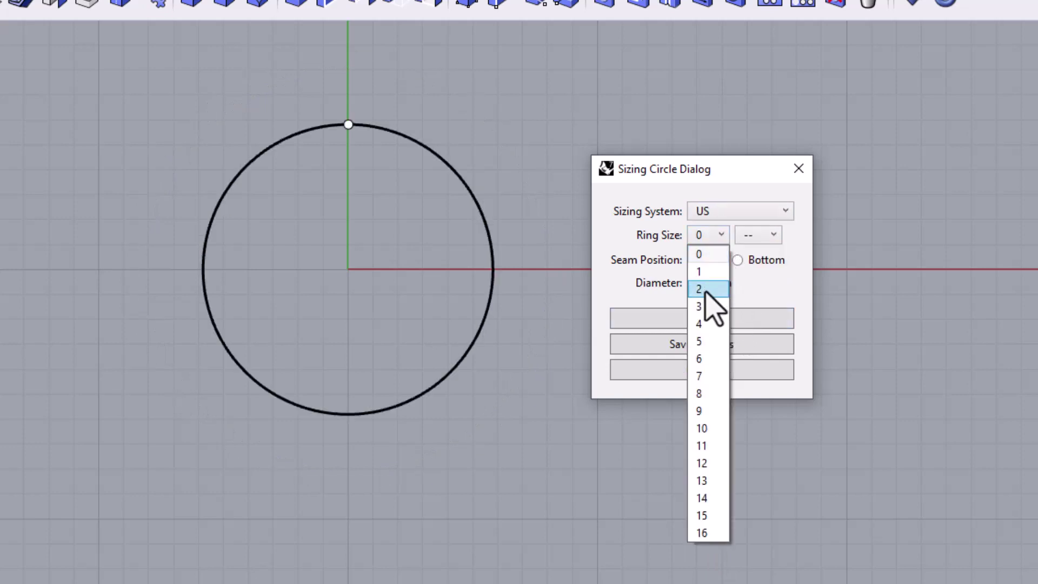
pyautogui.click(704, 359)
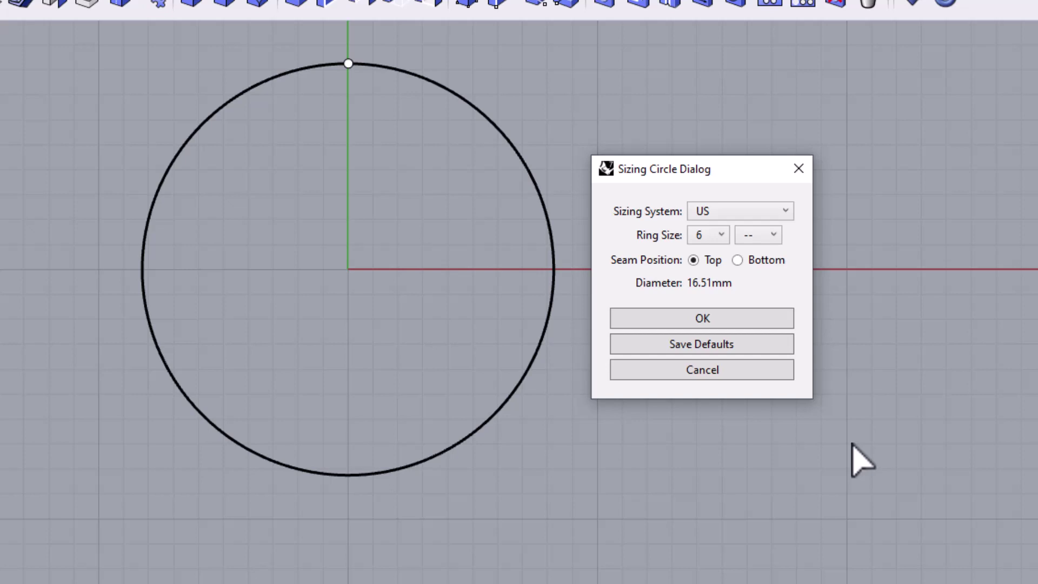
# Step: Change further options in the Sizing Circle dialog
pyautogui.click(757, 445)
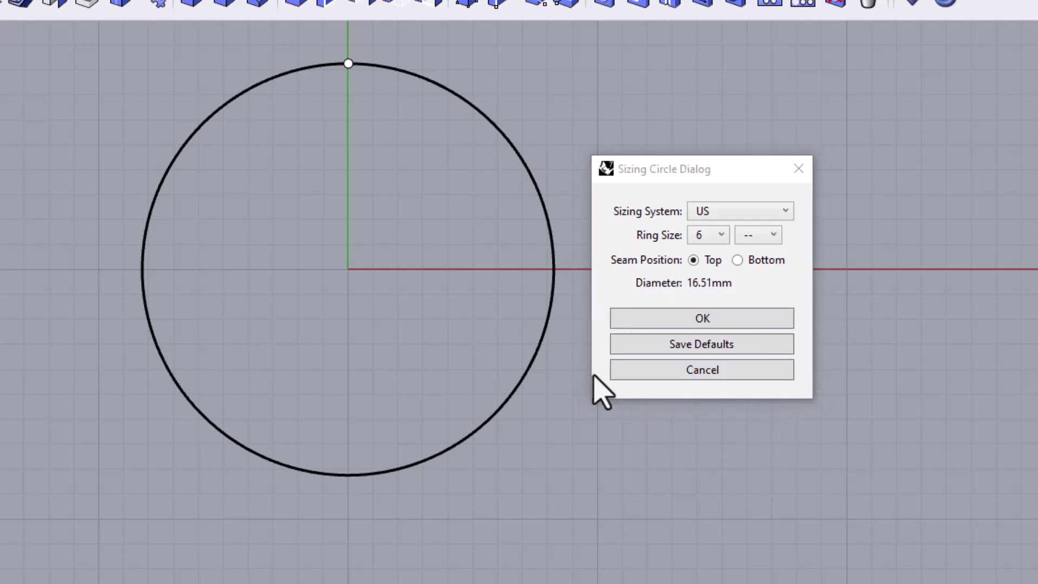
pyautogui.click(707, 386)
pyautogui.click(716, 319)
# Step: Switch to UK size A (11.94 mm), save UK with top seam as defaults, and accept the circle
pyautogui.click(789, 216)
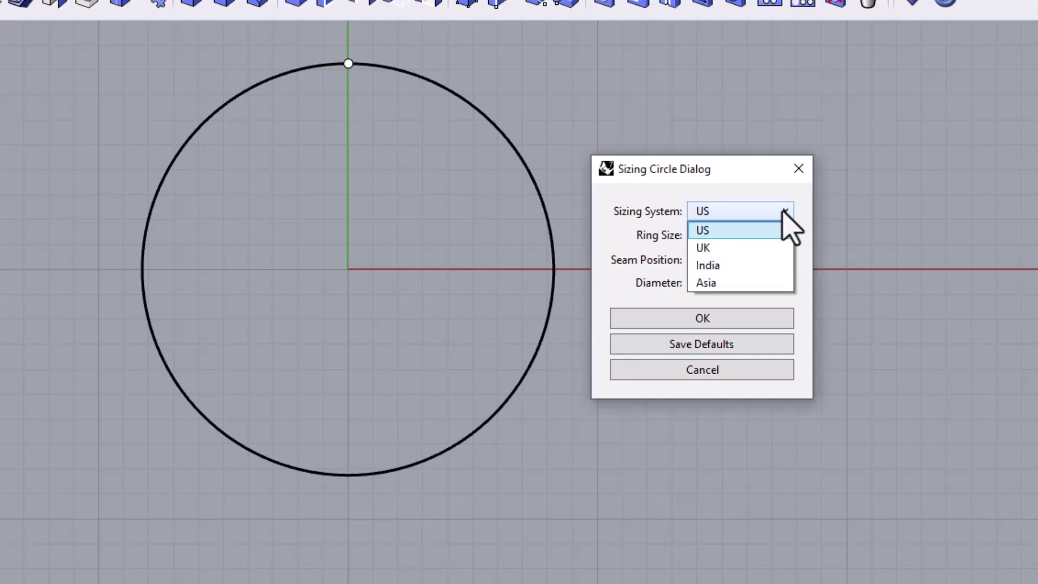
pyautogui.click(708, 247)
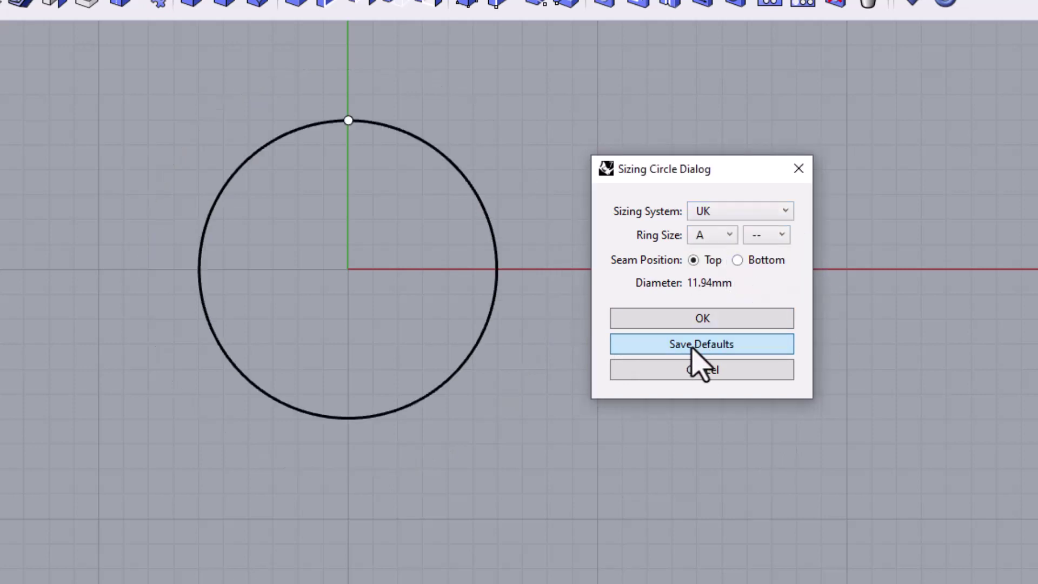
pyautogui.click(713, 351)
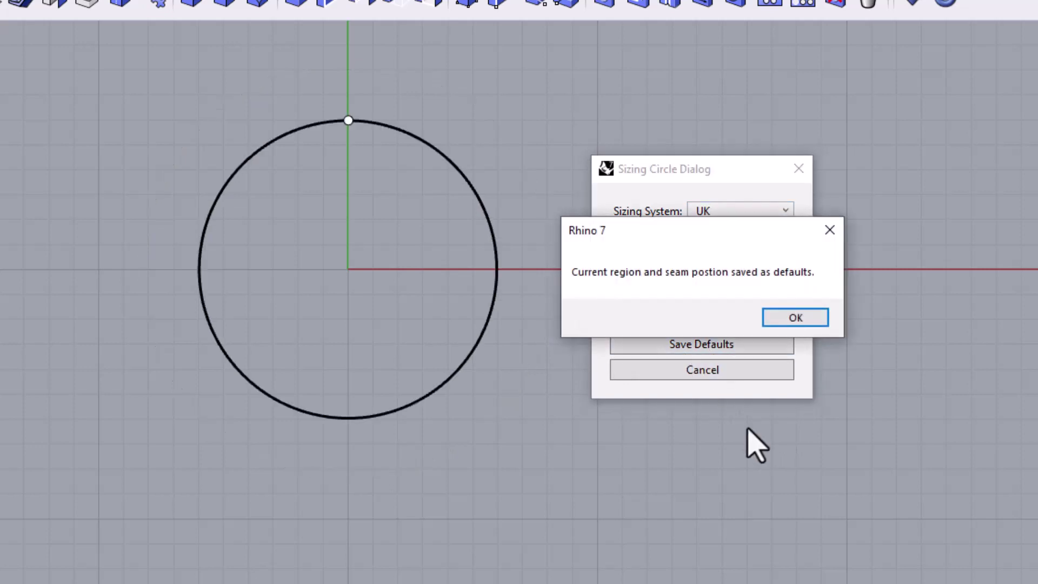
pyautogui.click(794, 324)
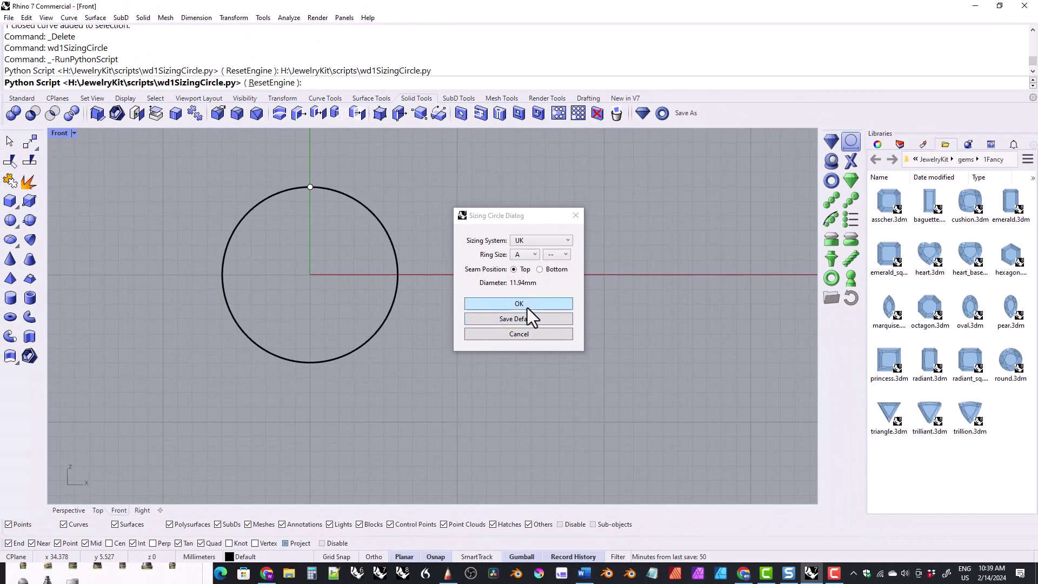
pyautogui.click(524, 306)
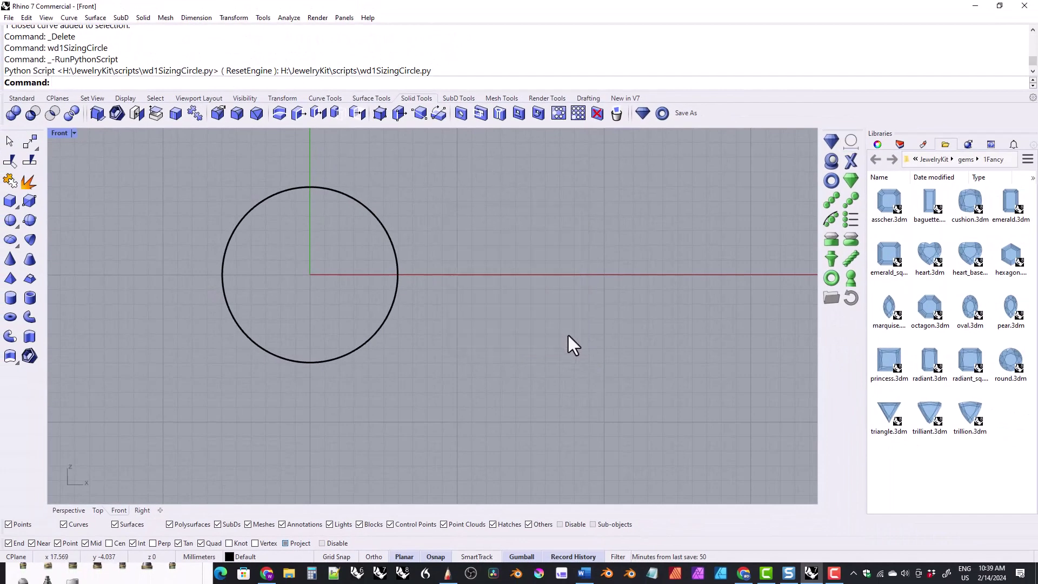
# Step: Reopen the sizing tool, save UK with a bottom seam as defaults, then close it
pyautogui.click(852, 142)
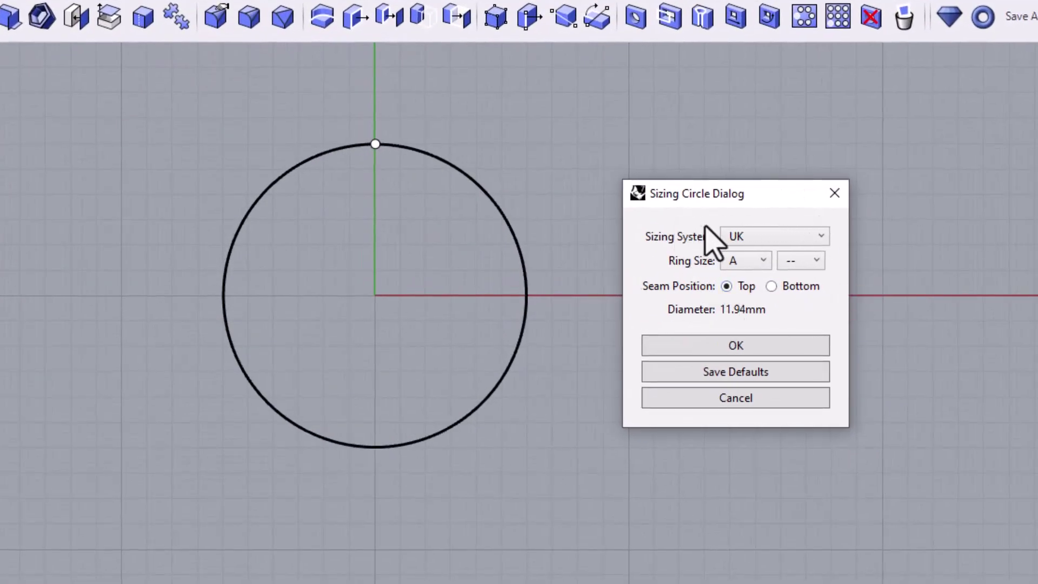
pyautogui.click(772, 286)
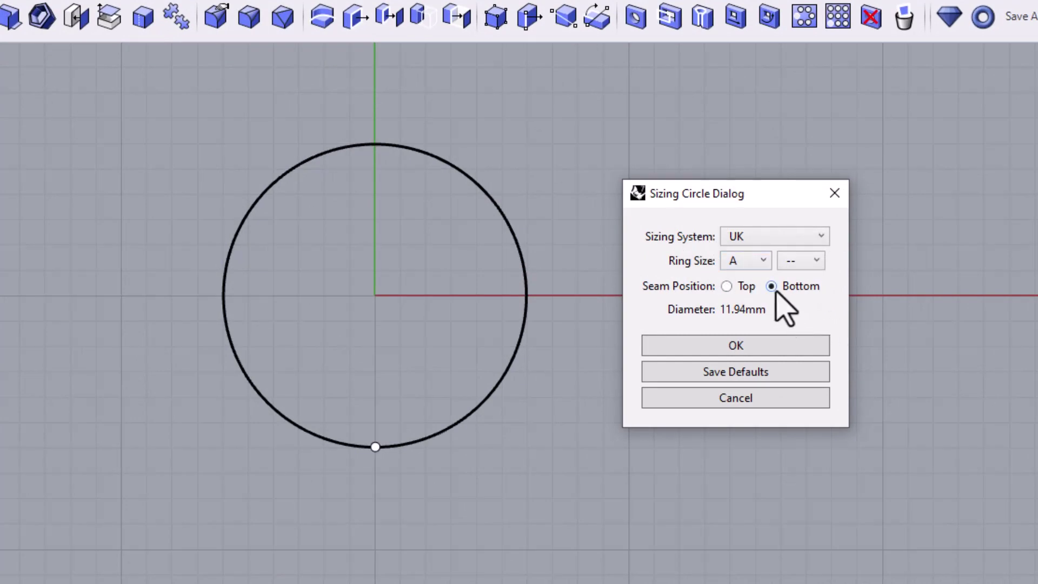
pyautogui.click(734, 375)
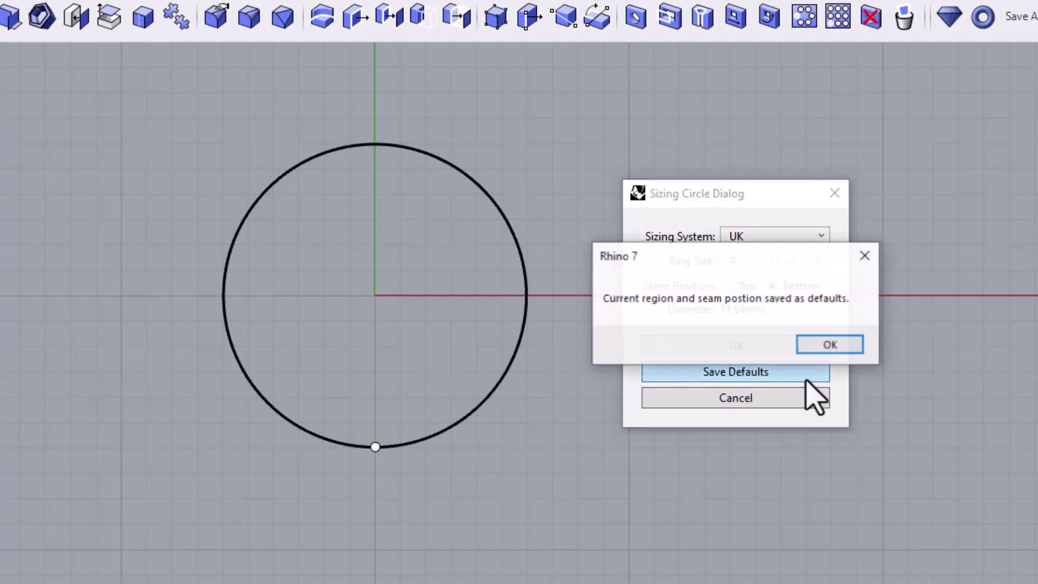
pyautogui.click(846, 346)
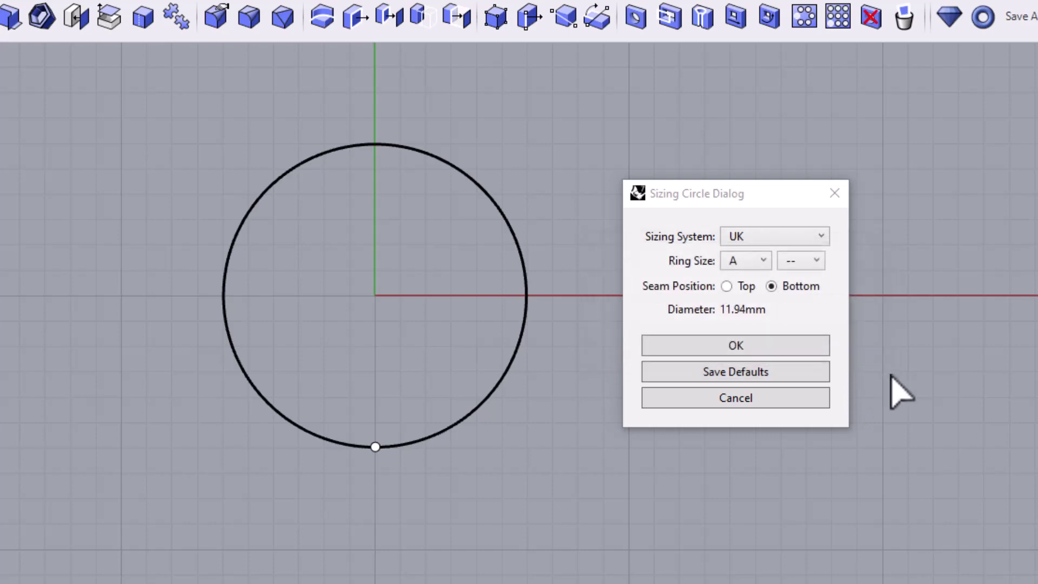
pyautogui.click(836, 201)
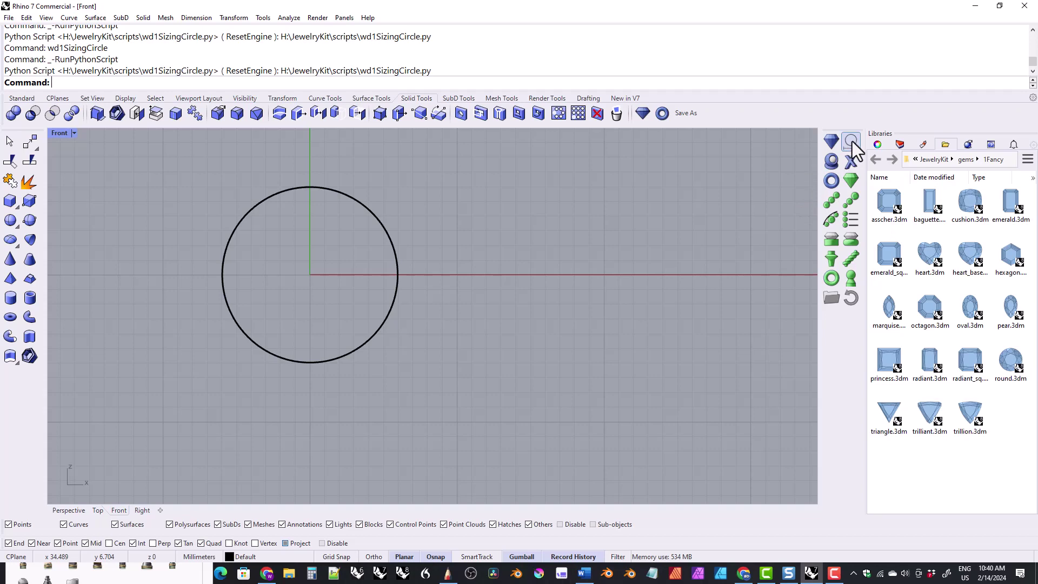
pyautogui.click(852, 141)
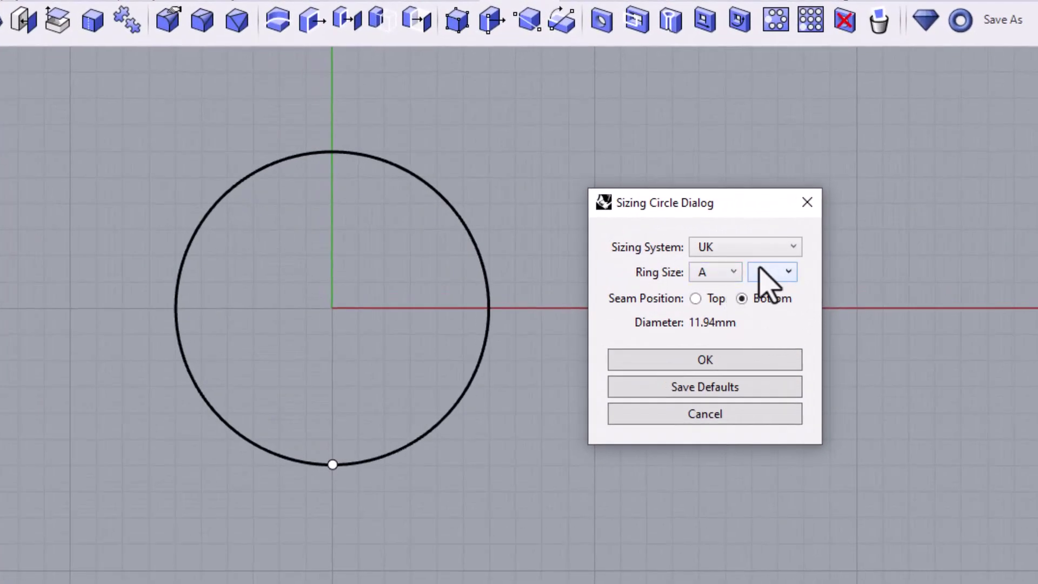
pyautogui.click(765, 418)
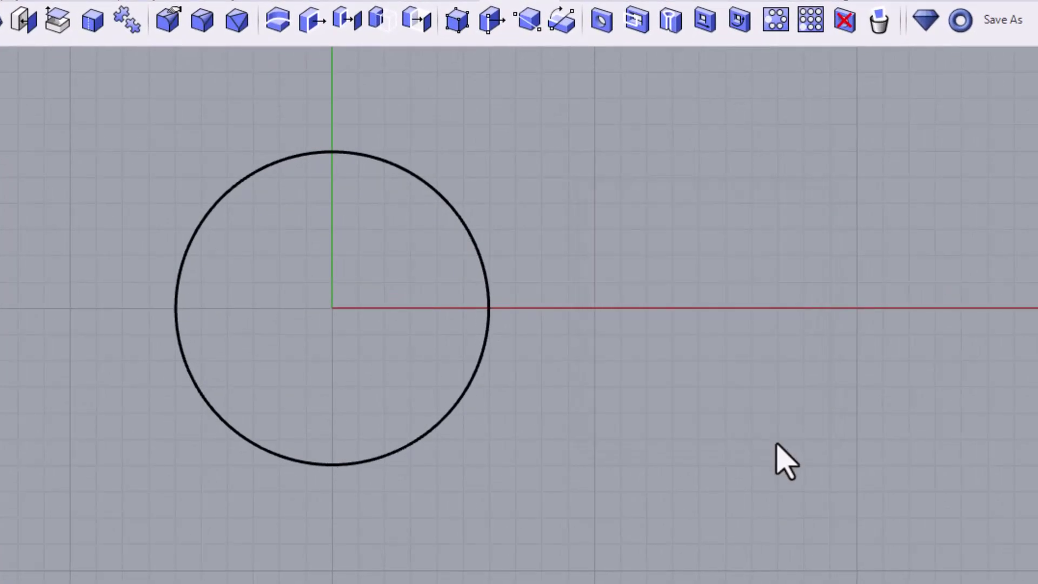